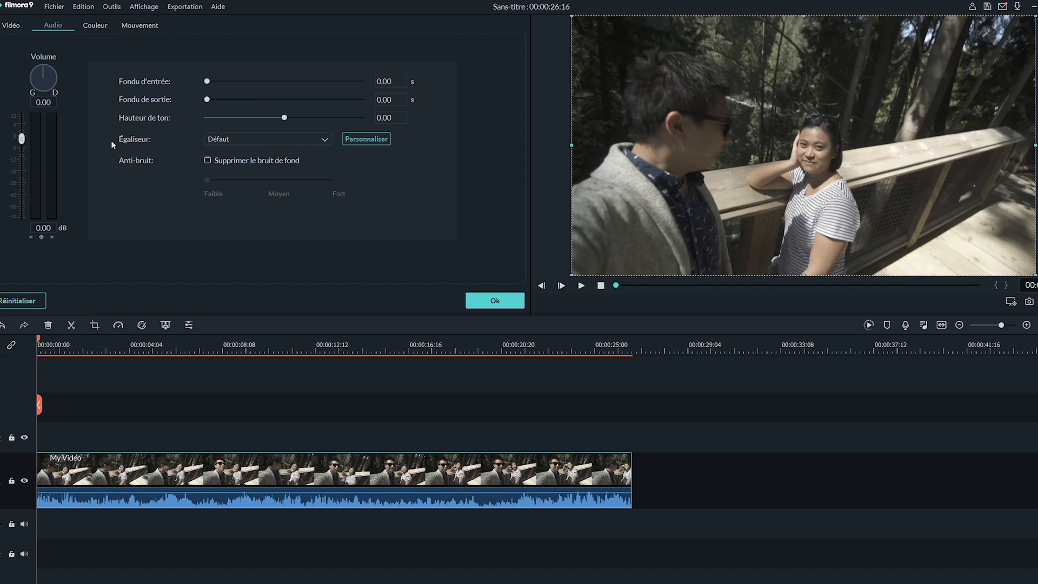
Step: Examine the frequency bands in the My Video clip's custom equalizer, and play the clip
left_click(367, 139)
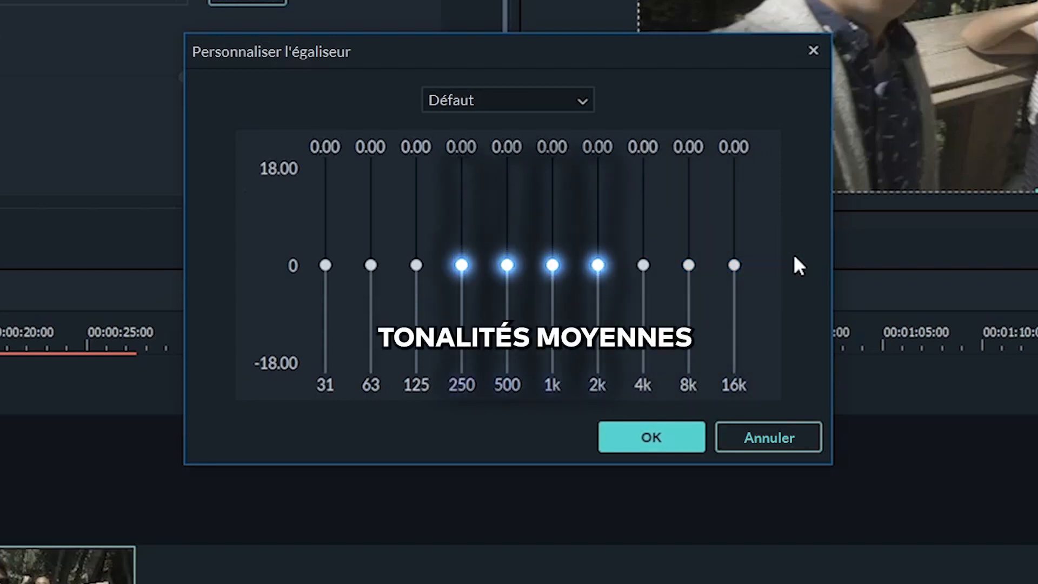
left_click(622, 434)
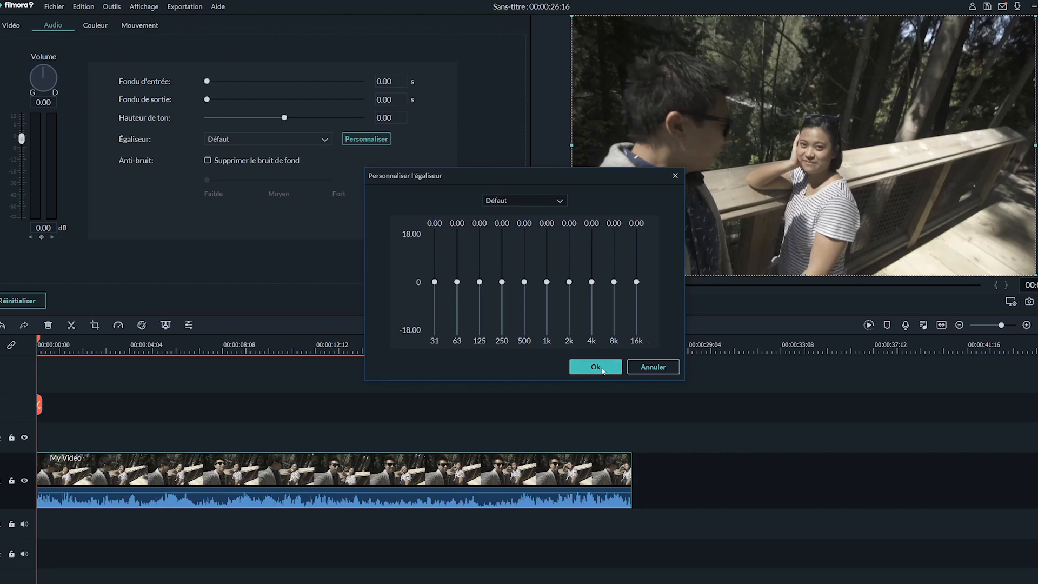
left_click(583, 285)
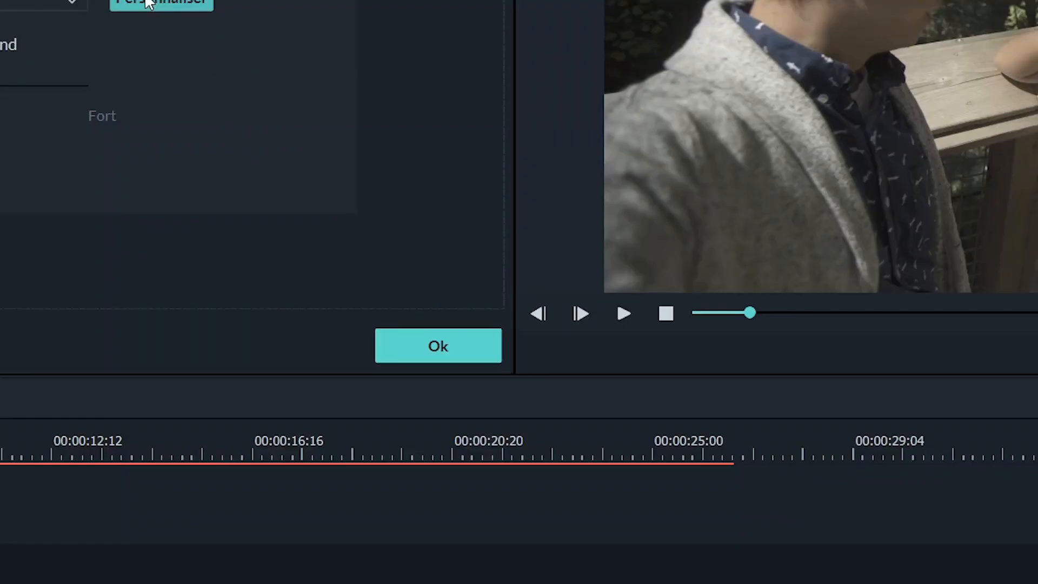
Step: Customize the My Video clip's equalizer, setting the 31 band to 16.29 and the 63 and 125 bands to 18.00
left_click(154, 4)
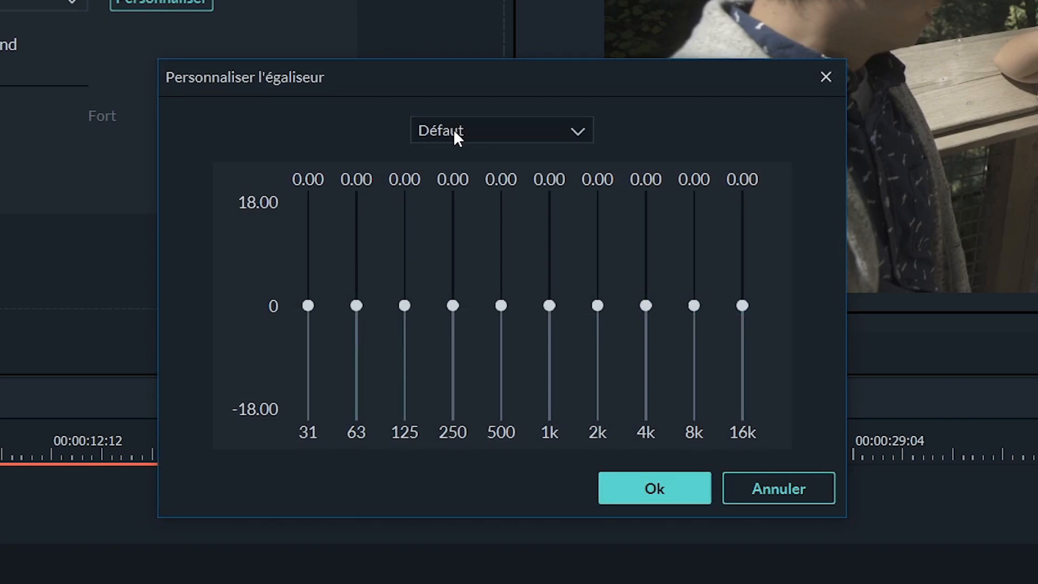
left_click_drag(308, 306, 304, 210)
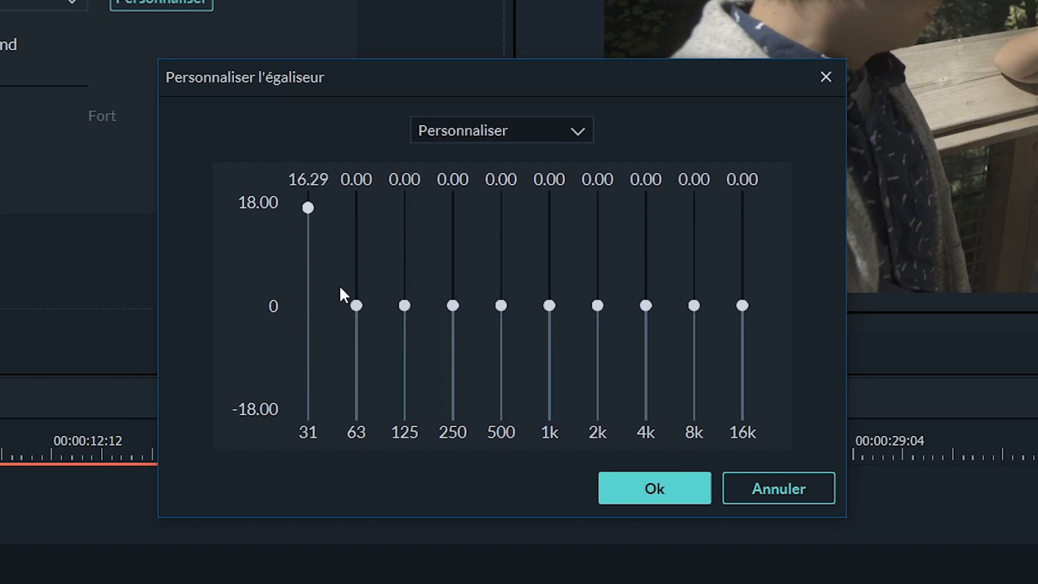
left_click_drag(357, 306, 365, 227)
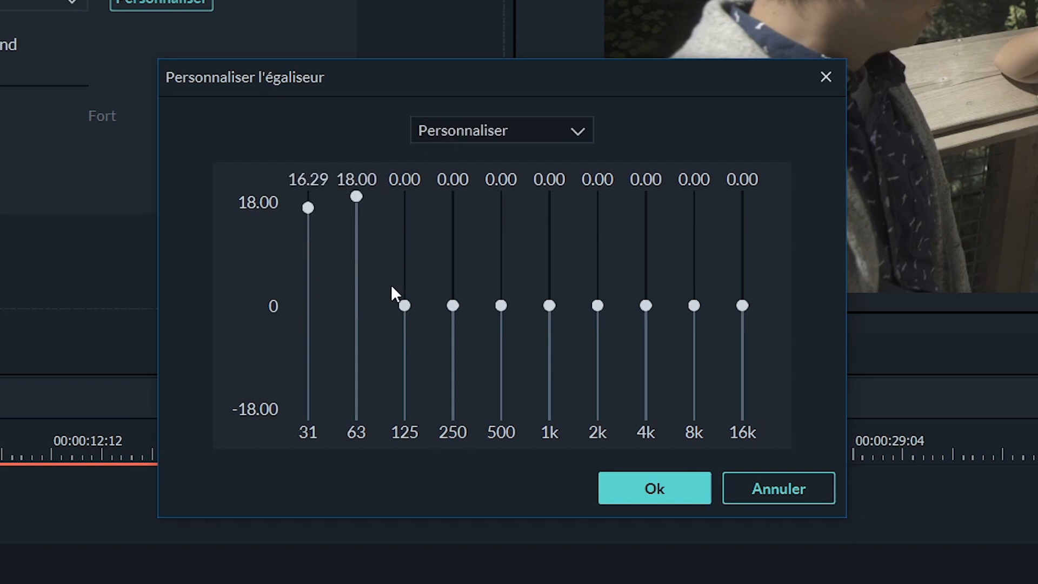
left_click_drag(408, 300, 388, 178)
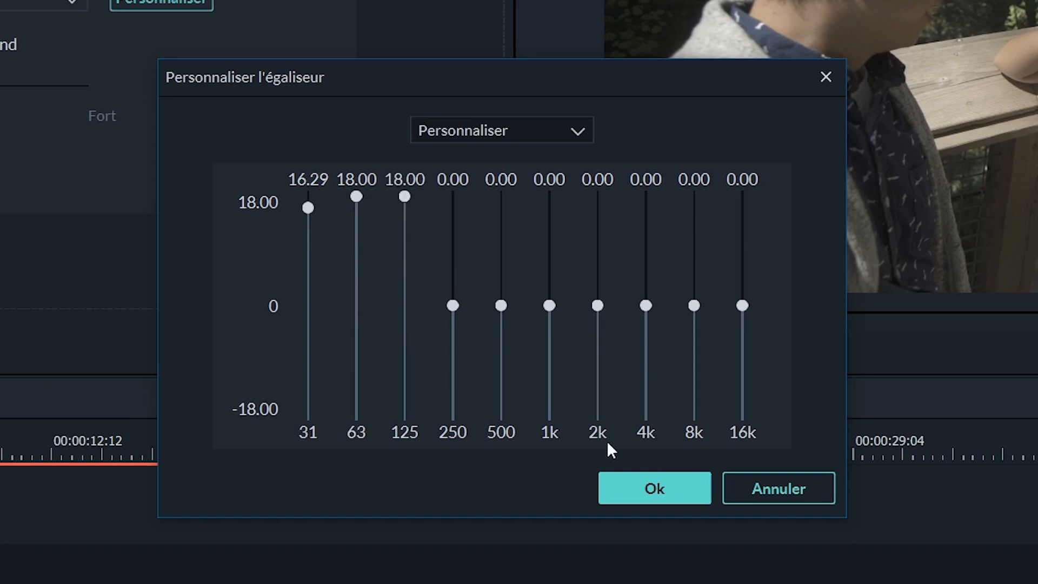
left_click(664, 492)
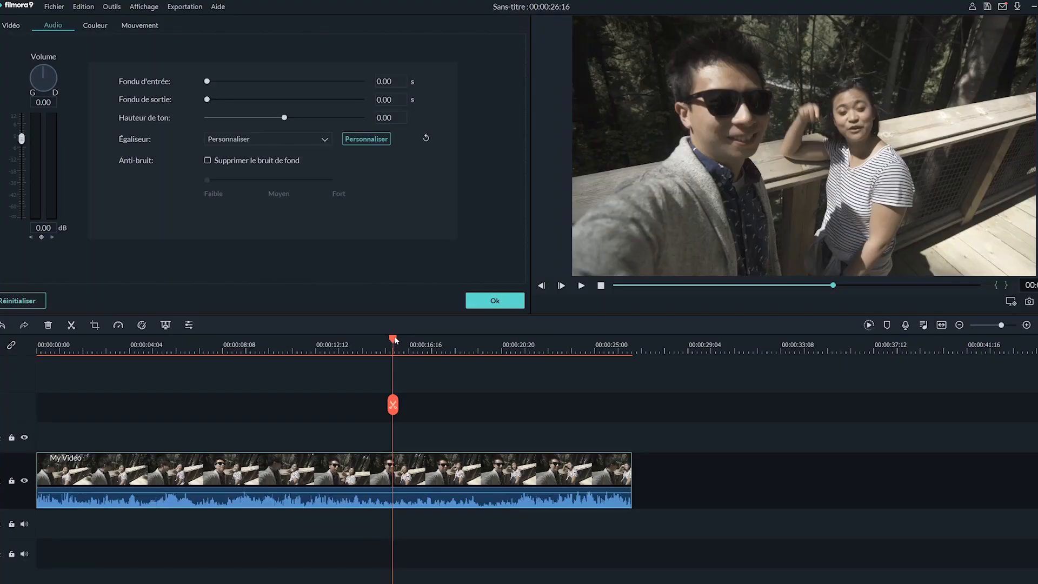
Step: Set the My Video equalizer's 31 to 2k bands to -3.03, -6.44, -3.79, 1.14, 5.49, 5.12 and 7.96, and raise the 4k band
left_click_drag(395, 340, 110, 368)
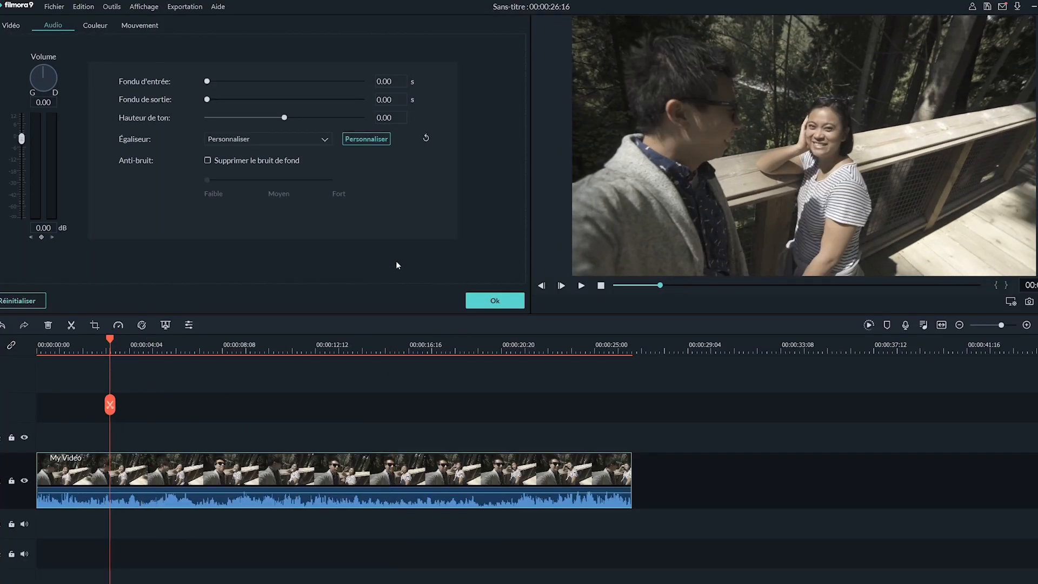
left_click(362, 140)
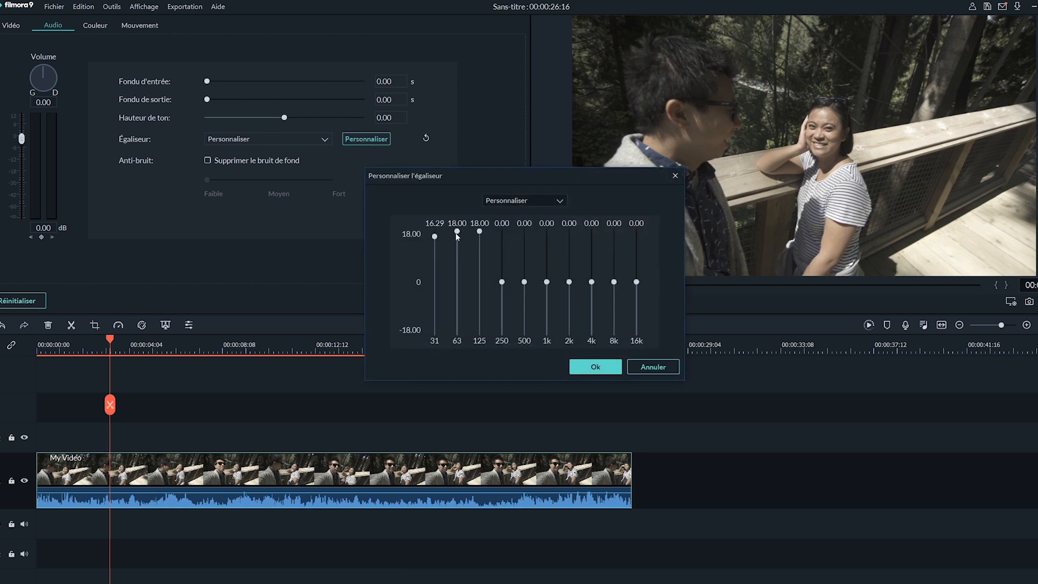
left_click_drag(435, 238, 568, 262)
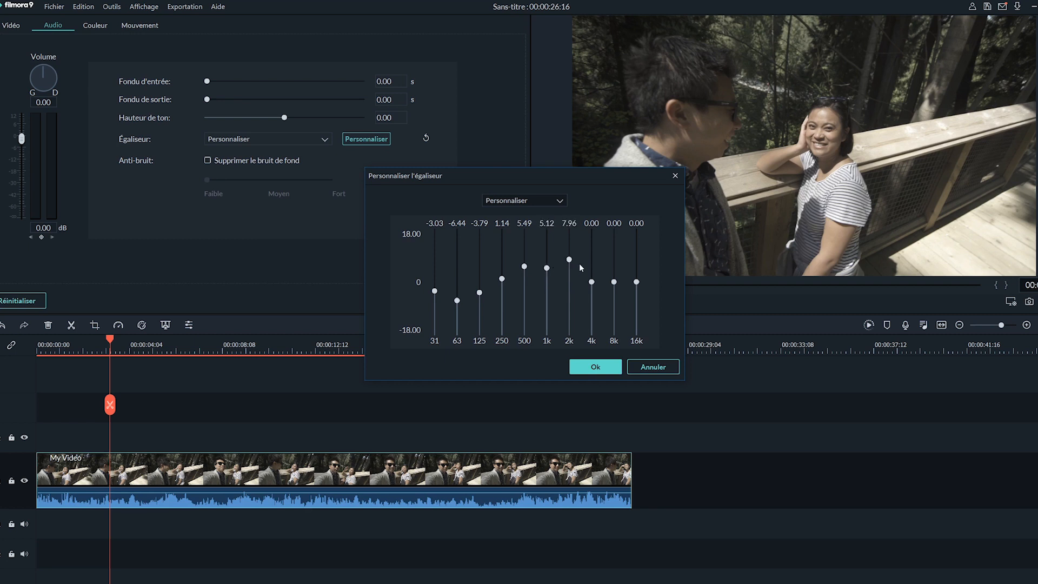
left_click_drag(592, 282, 618, 210)
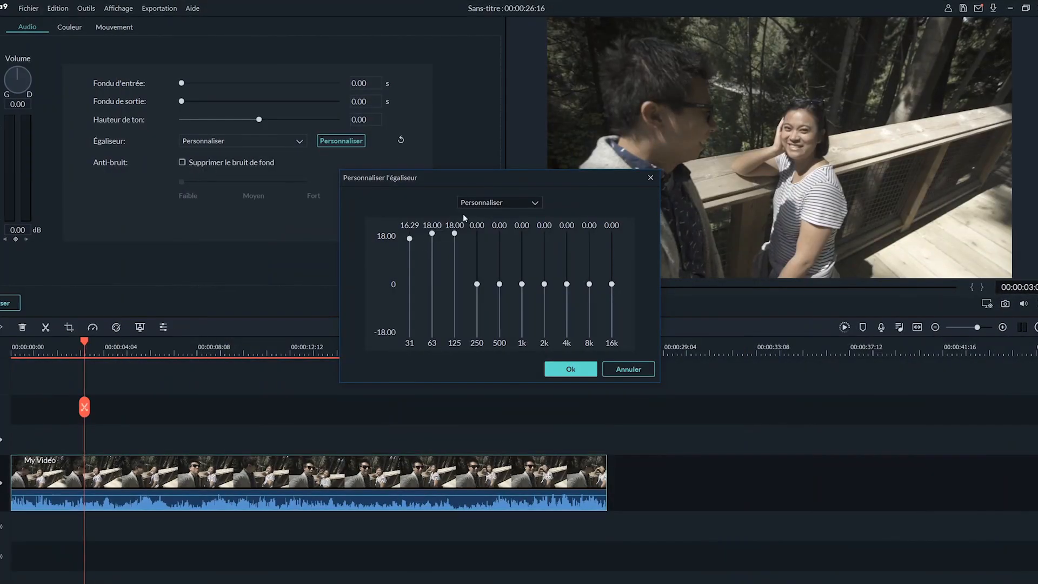
Step: Lower the 31 band in the My Video clip's equalizer and shape the remaining bands, raising the 16k band
left_click_drag(407, 266, 407, 293)
left_click_drag(452, 233, 596, 247)
left_click_drag(621, 284, 621, 227)
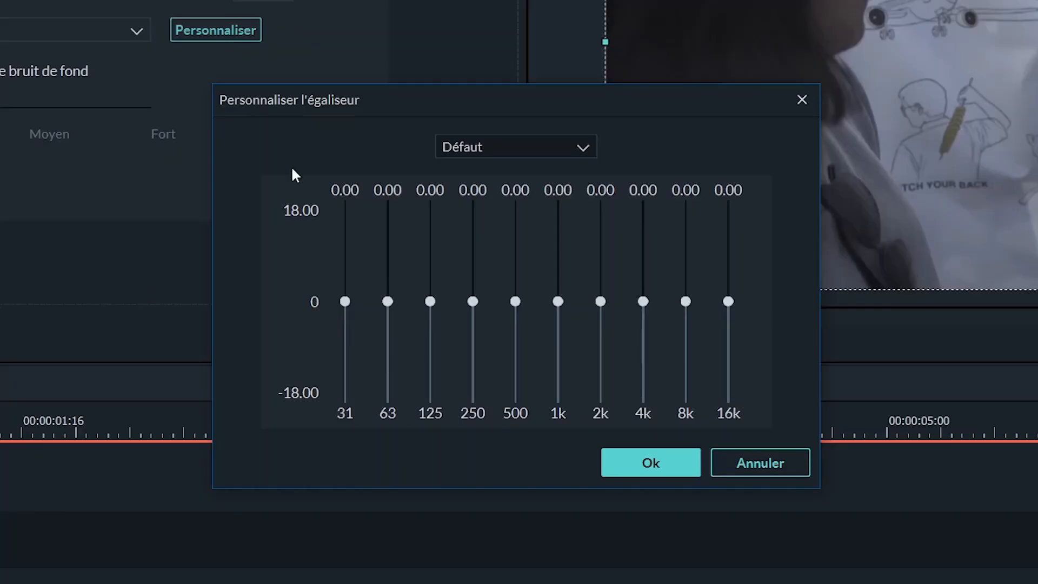
Step: Set the 31, 63 and 125 equalizer bands to -18.00
left_click_drag(340, 302, 347, 430)
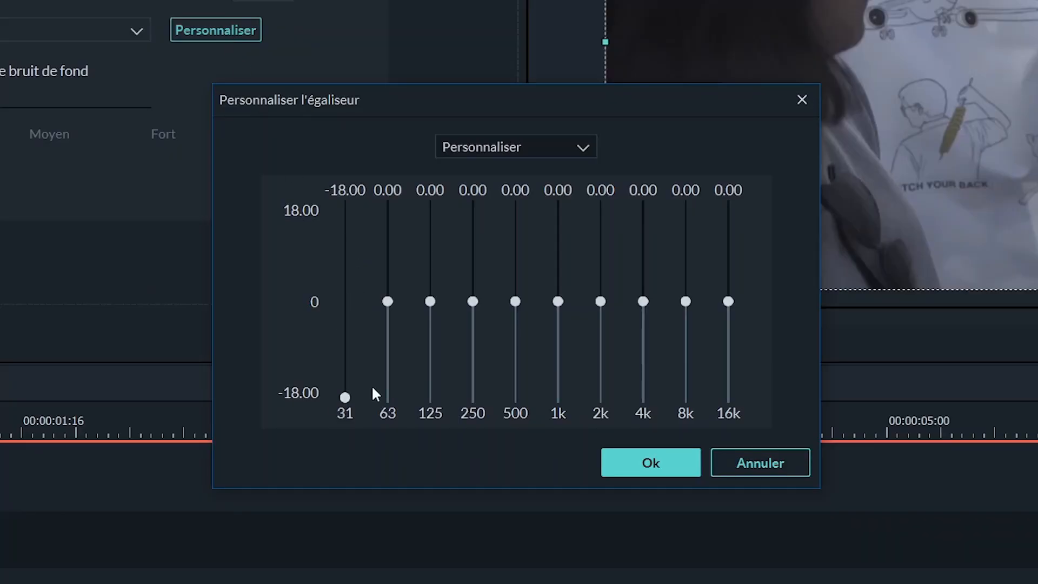
left_click_drag(385, 300, 397, 404)
left_click_drag(430, 302, 457, 464)
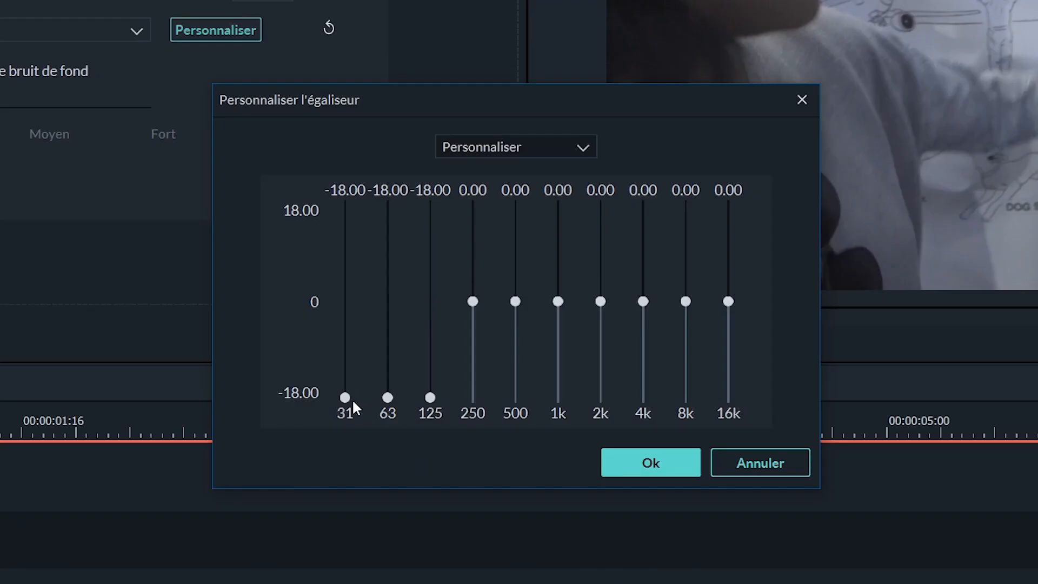
Step: Set the 31, 63, 125, 250, 500 and 1k equalizer bands to -8.91, -8.72, -8.15, -7.96, -7.39 and -7.58
left_click_drag(345, 399, 344, 350)
left_click_drag(388, 397, 388, 349)
left_click_drag(430, 397, 430, 346)
left_click_drag(472, 301, 472, 343)
left_click_drag(515, 301, 523, 339)
left_click_drag(560, 301, 561, 340)
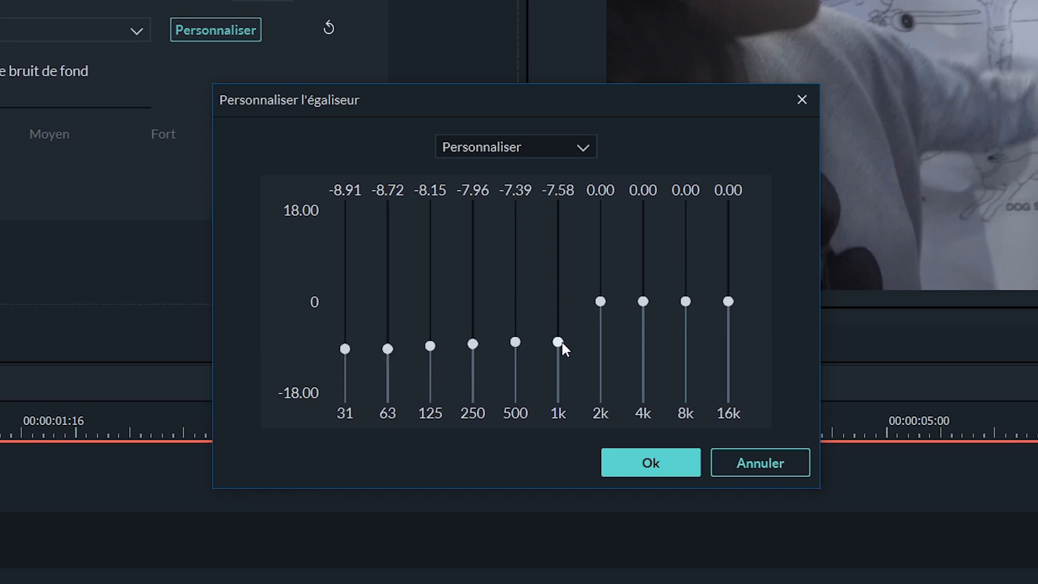
Step: Set the 2k, 4k and 8k equalizer bands to 6.06, 6.44 and 6.25, and raise the 16k band to a similar level
left_click_drag(600, 302, 601, 268)
left_click_drag(643, 301, 643, 267)
left_click_drag(686, 301, 682, 268)
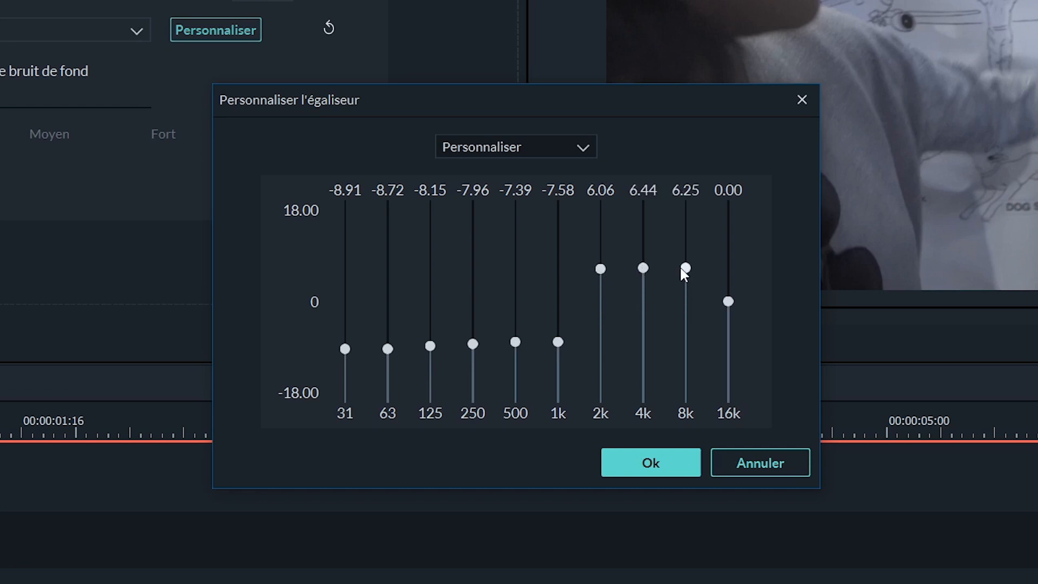
left_click_drag(729, 299, 722, 269)
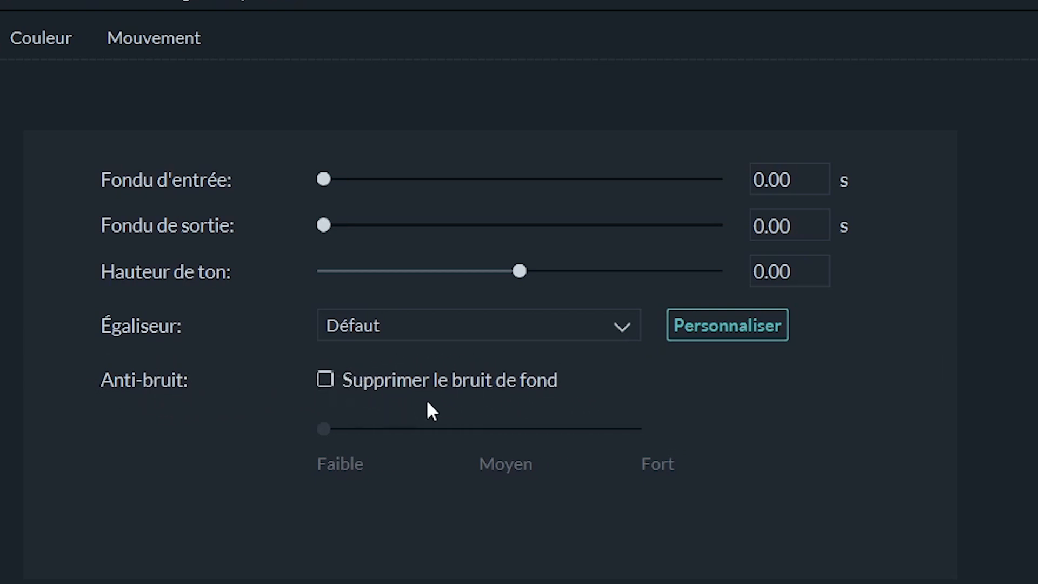
Step: Enable background noise removal on the indoor video clip and raise the 31 and 63 bands of its custom equalizer
left_click(325, 379)
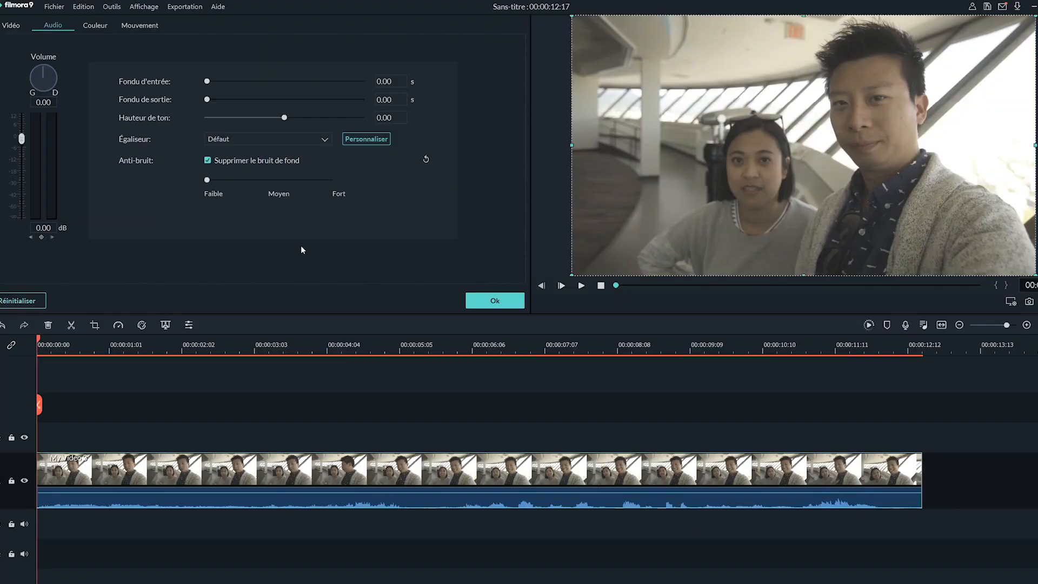
left_click(366, 140)
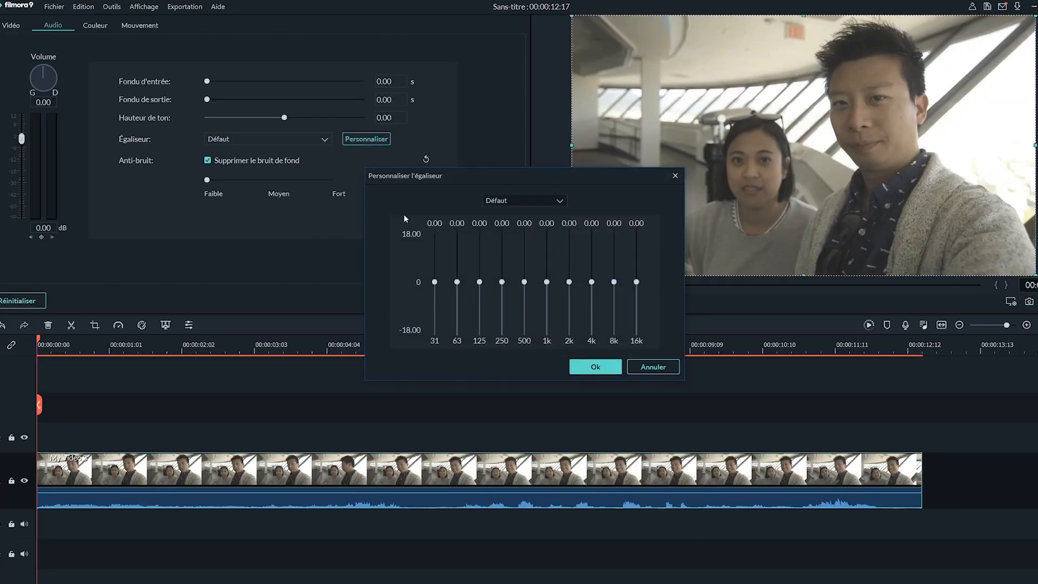
left_click_drag(437, 282, 428, 224)
left_click_drag(456, 282, 479, 265)
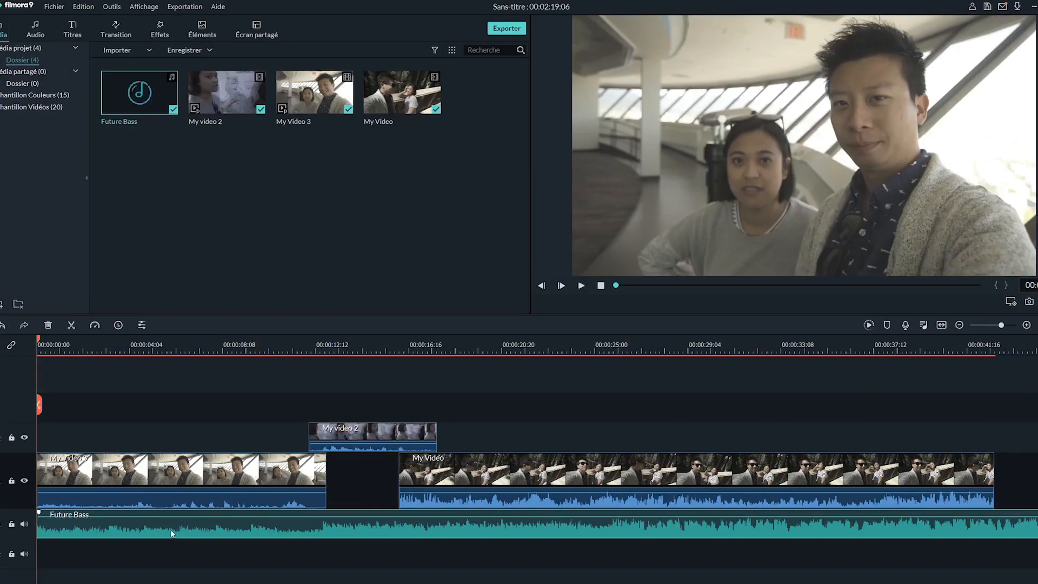
Step: Customize the Future Bass track's equalizer, setting the 31 band to -14.02 and the 63 band to -13.64, and lowering the 125 band similarly
double_click(171, 533)
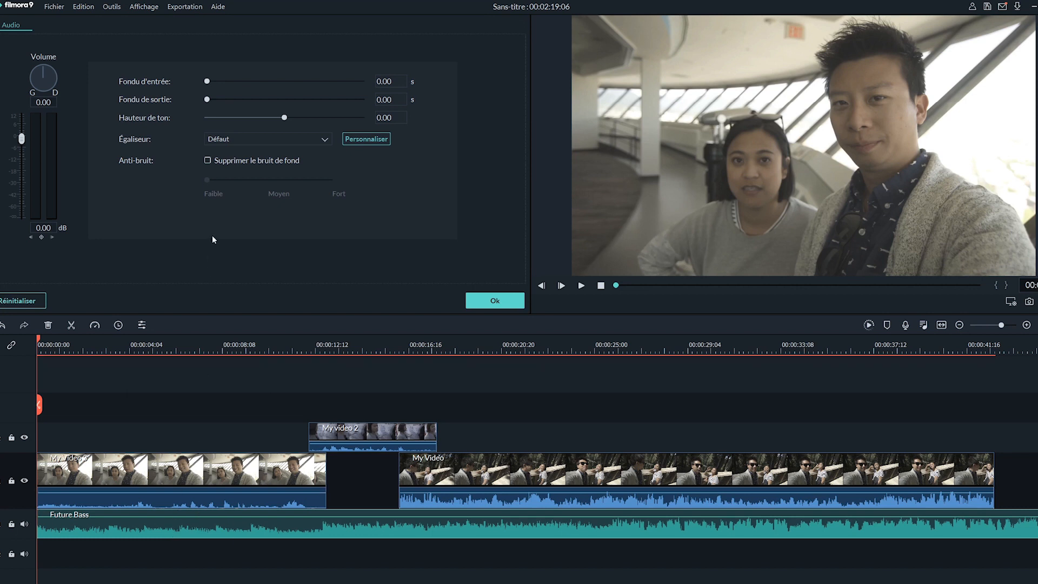
left_click(370, 140)
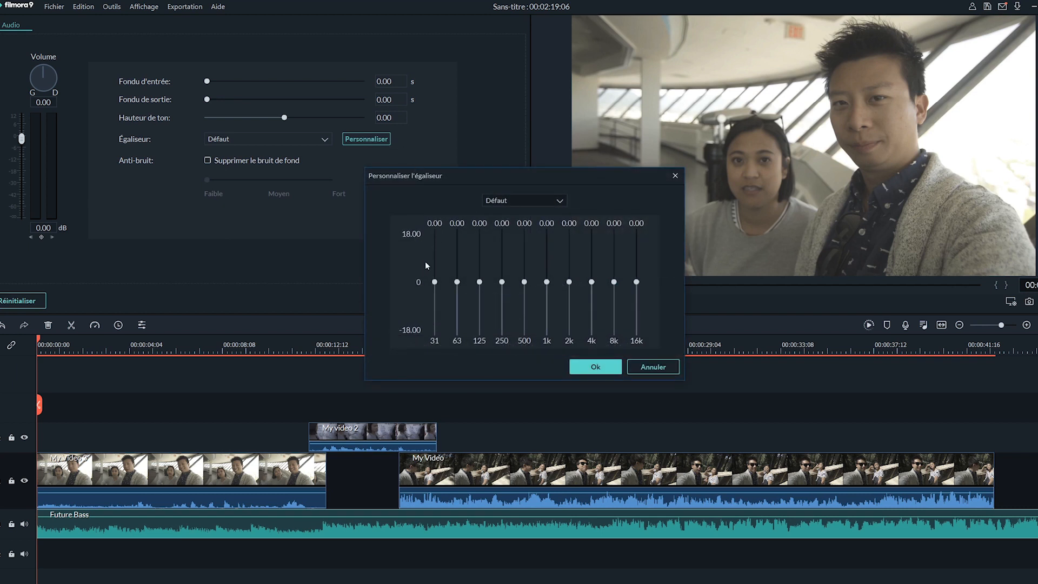
left_click_drag(438, 282, 438, 322)
left_click_drag(457, 282, 453, 323)
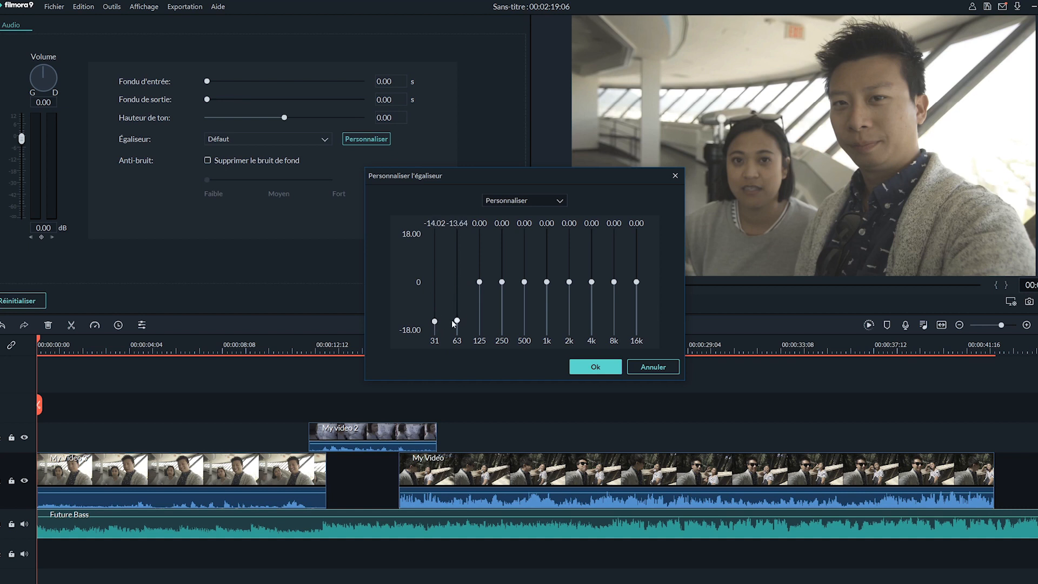
left_click_drag(479, 282, 481, 322)
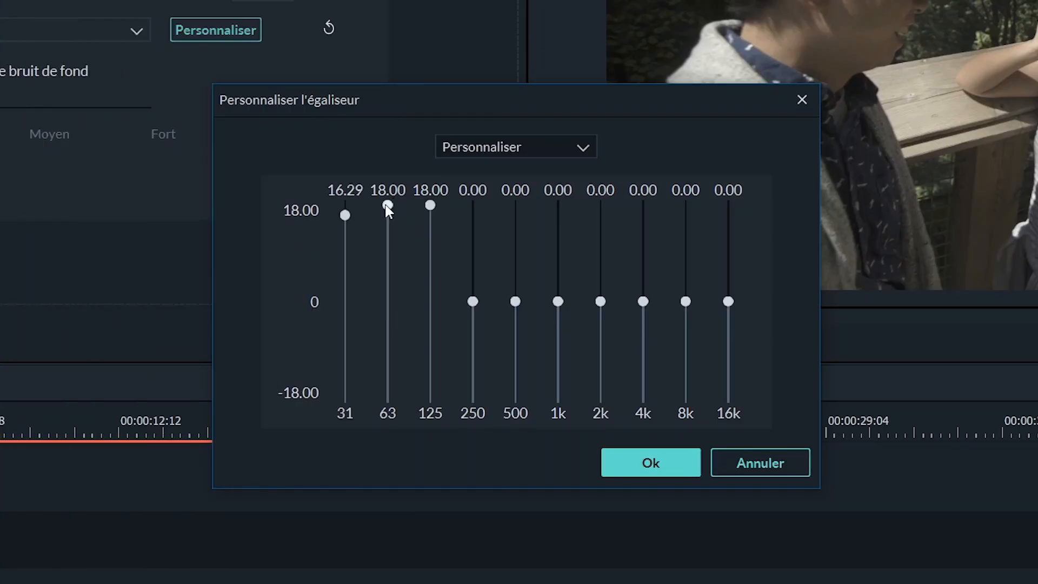
Step: Lower the 31, 63 and 125 bands in the custom equalizer and enable background noise removal
left_click_drag(387, 206, 387, 336)
left_click_drag(345, 214, 345, 318)
left_click_drag(430, 205, 517, 284)
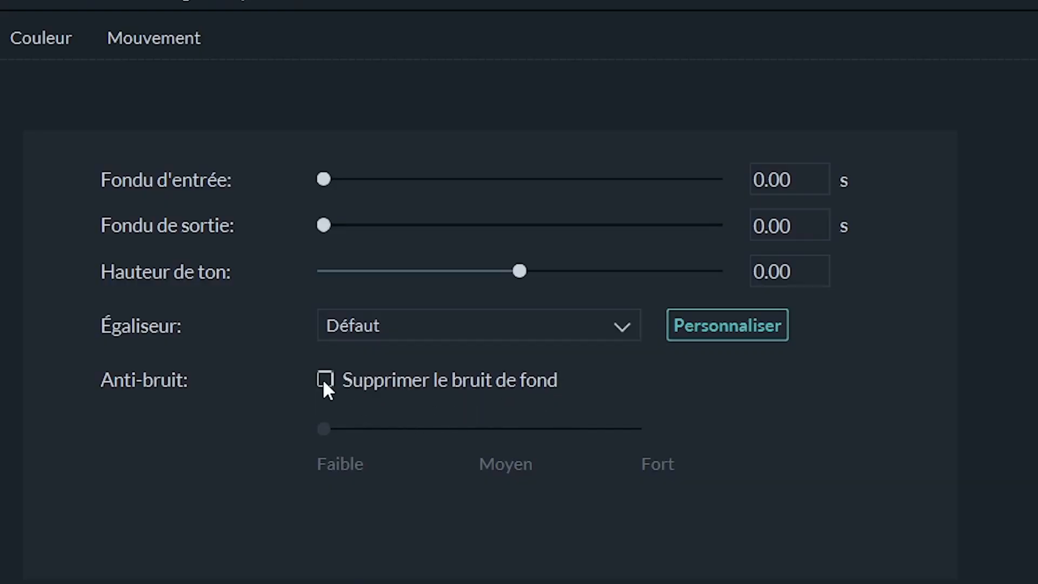
left_click(325, 380)
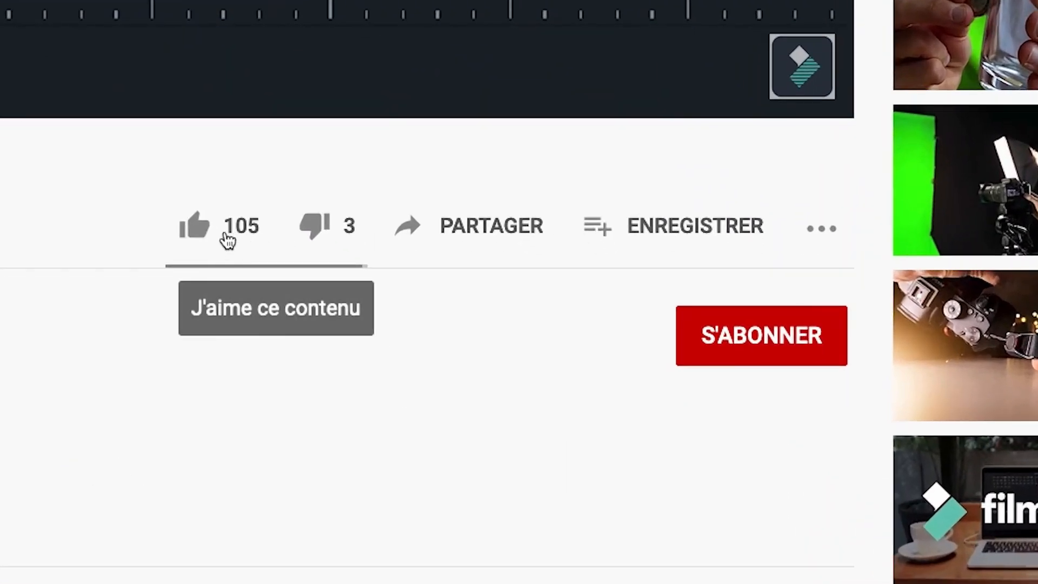
Step: Switch to the YouTube video page, like the video and subscribe to the channel
left_click(196, 228)
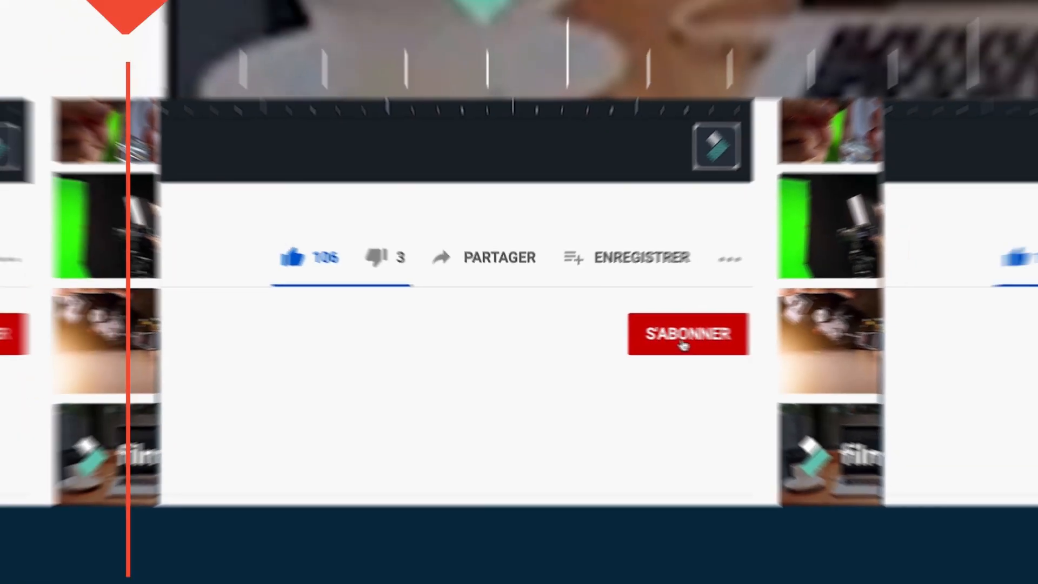
left_click(755, 346)
left_click(831, 346)
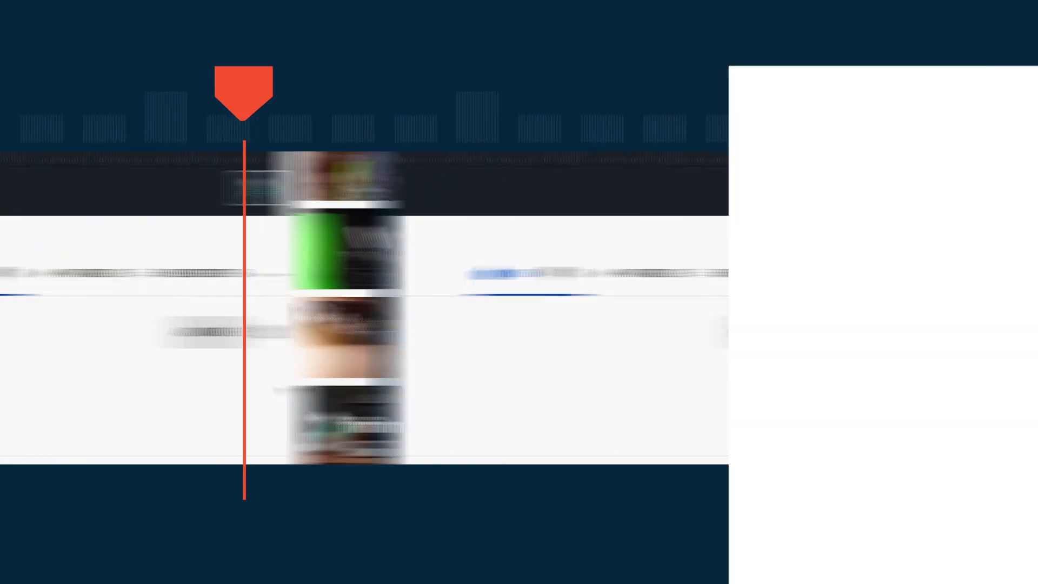